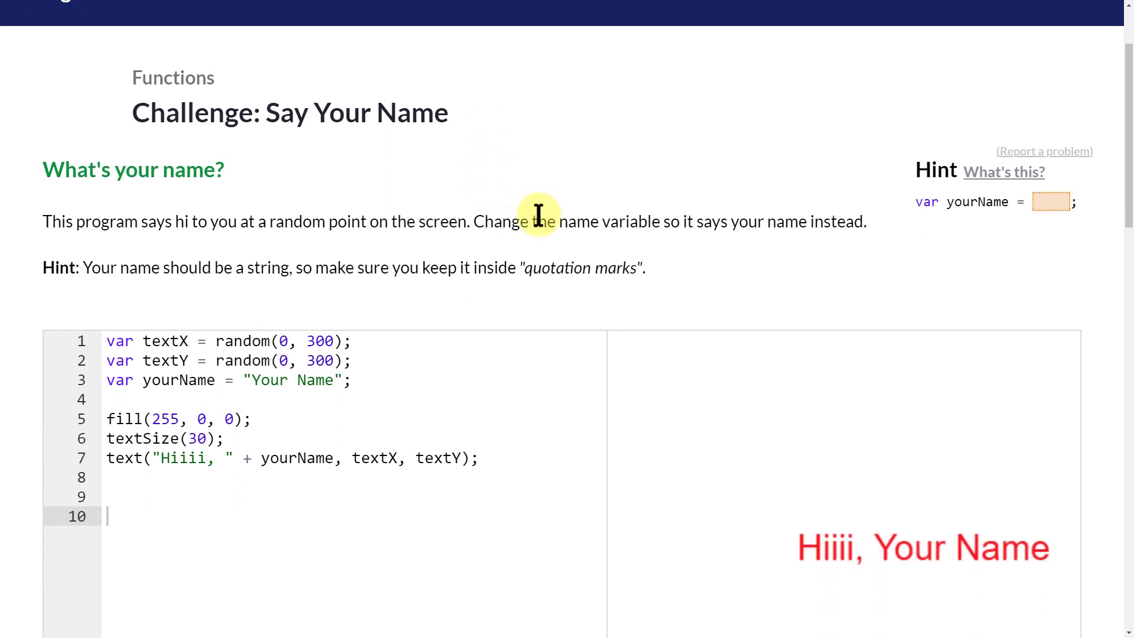
scroll(538, 217, down, 1)
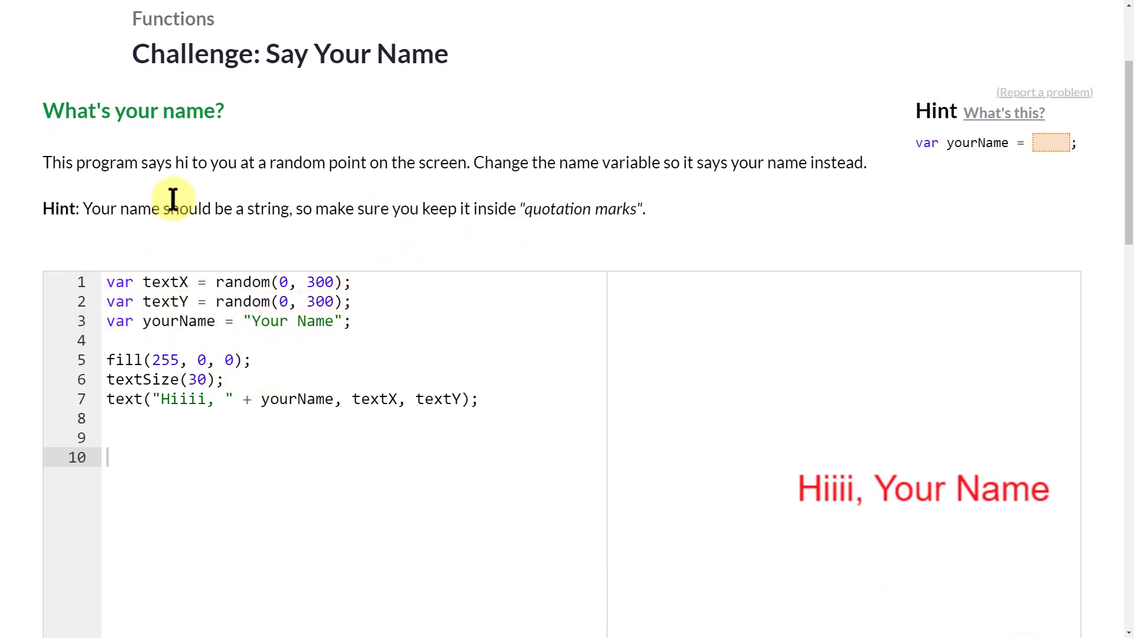
Step: Replace the yourName placeholder with 'Kyle', correcting its final letter
drag(333, 320, 254, 320)
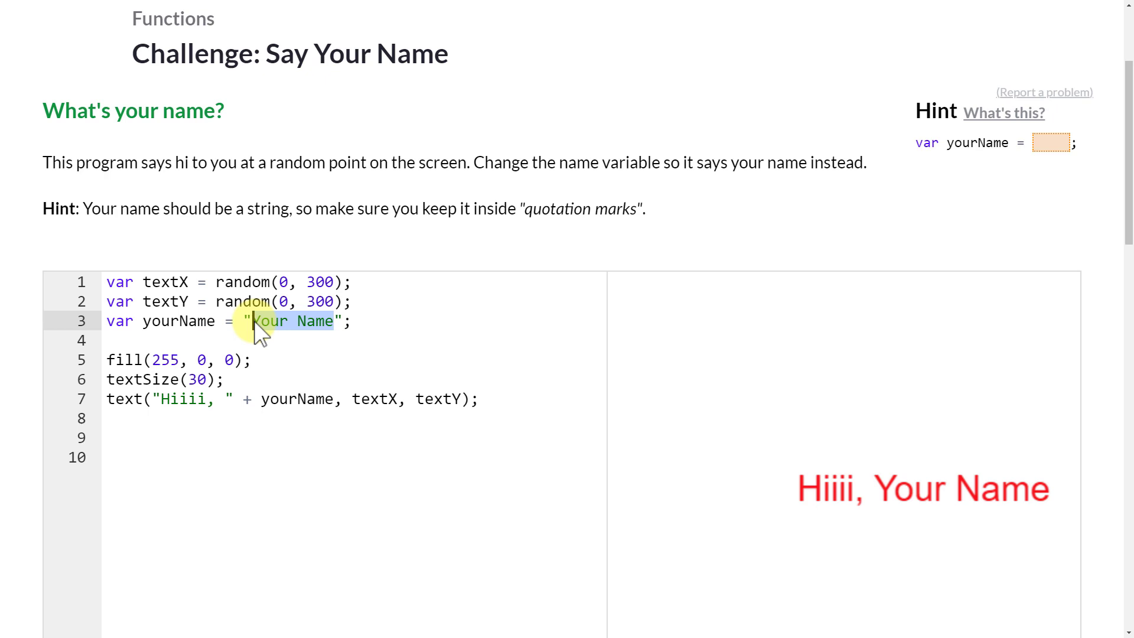
text(kyle)
key(BackSpace)
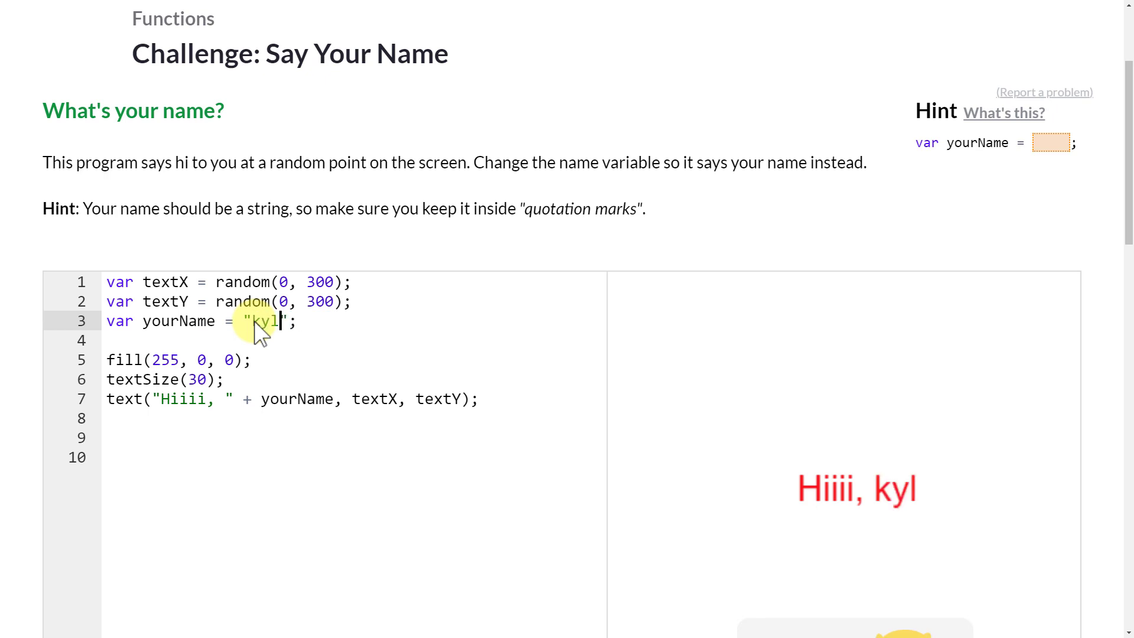
text(Kyle)
click(378, 320)
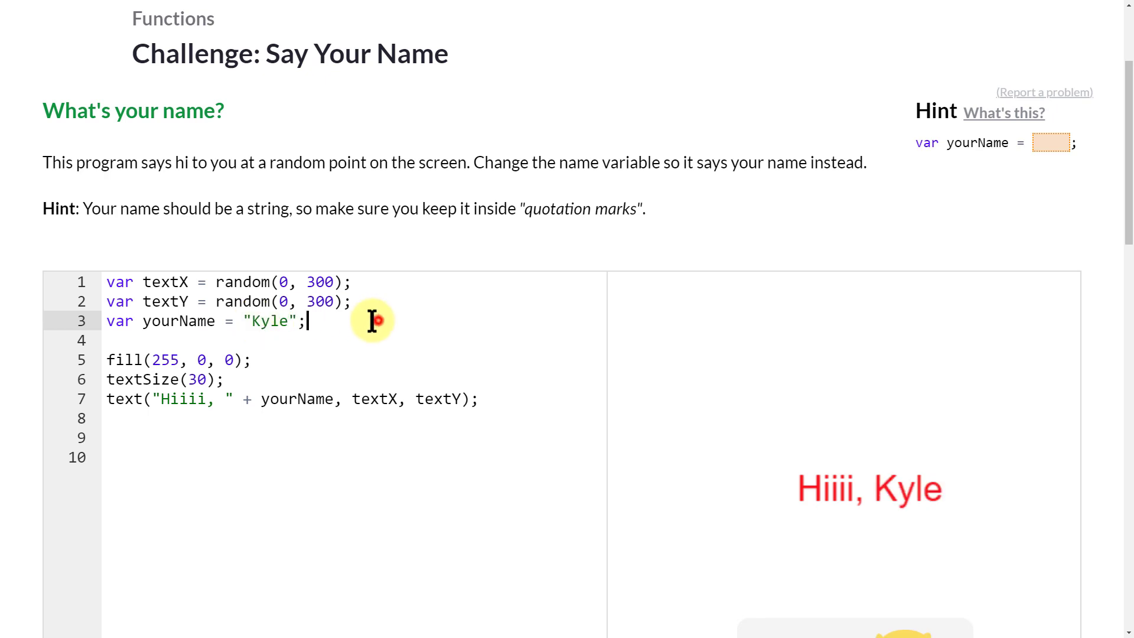
scroll(328, 183, down, 3)
scroll(532, 266, down, 3)
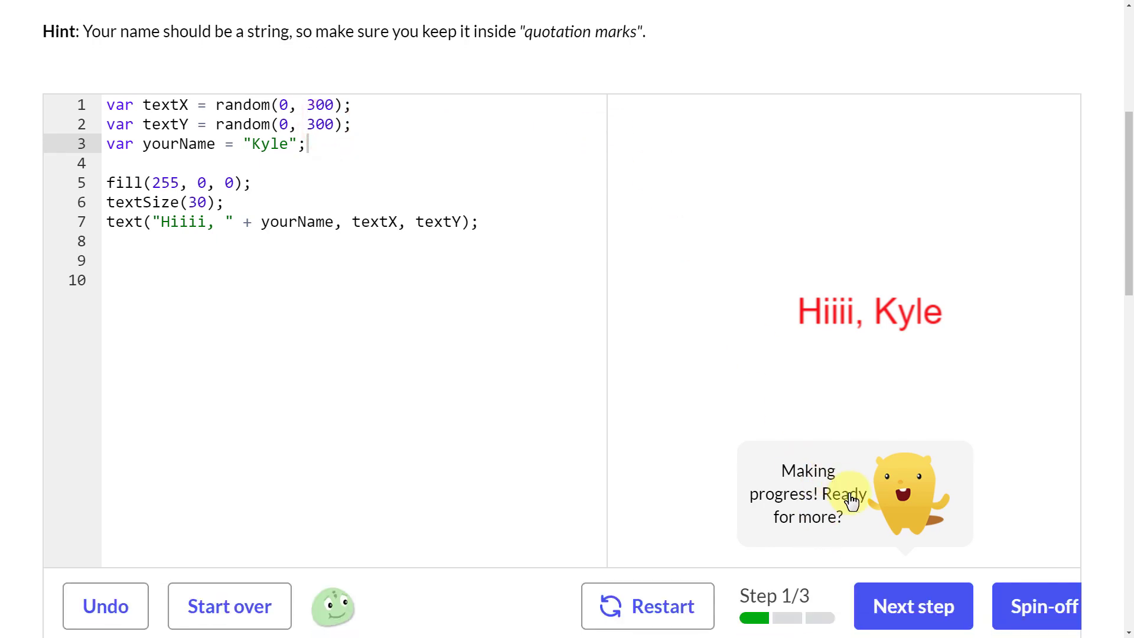
Step: Advance to the Function-ize it! step and read its instructions on moving and calling the code
click(860, 509)
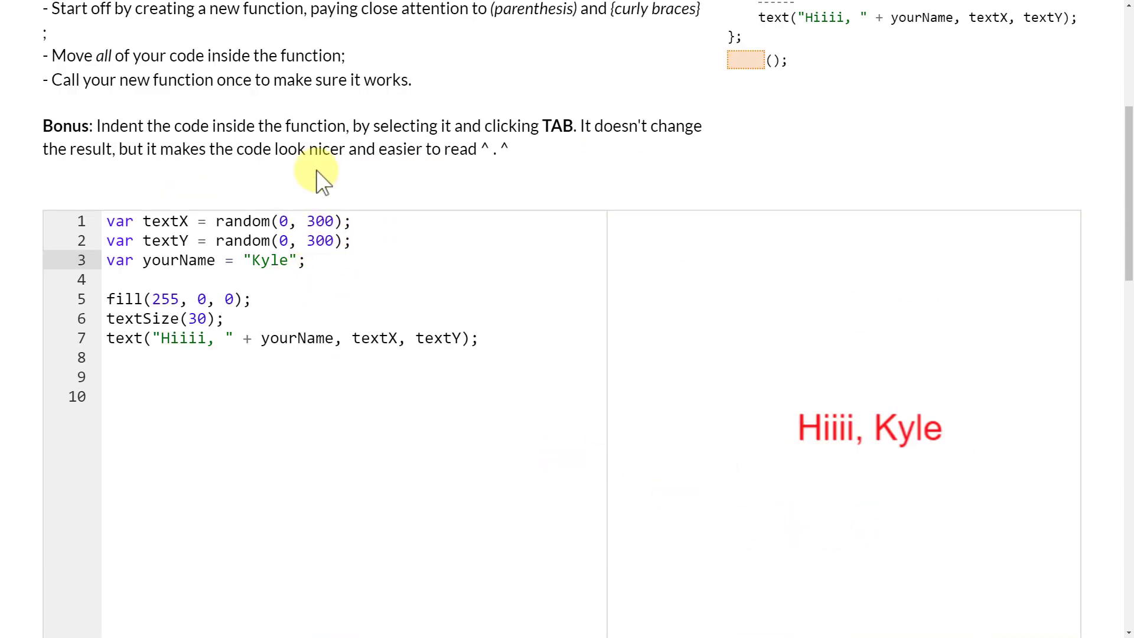
scroll(319, 173, up, 2)
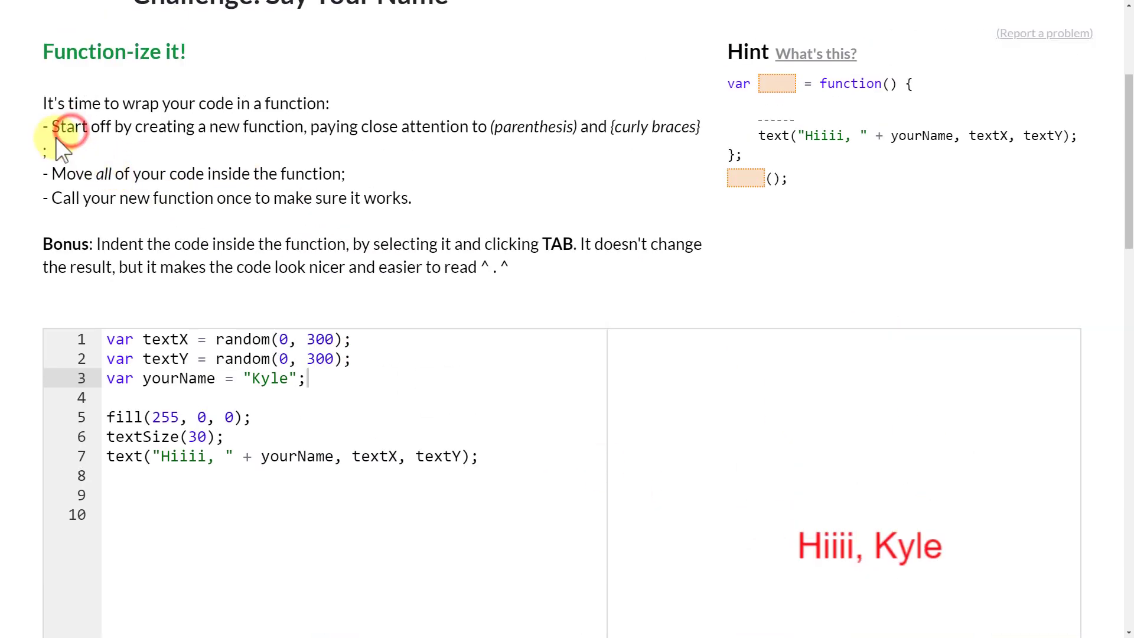
drag(59, 127, 495, 128)
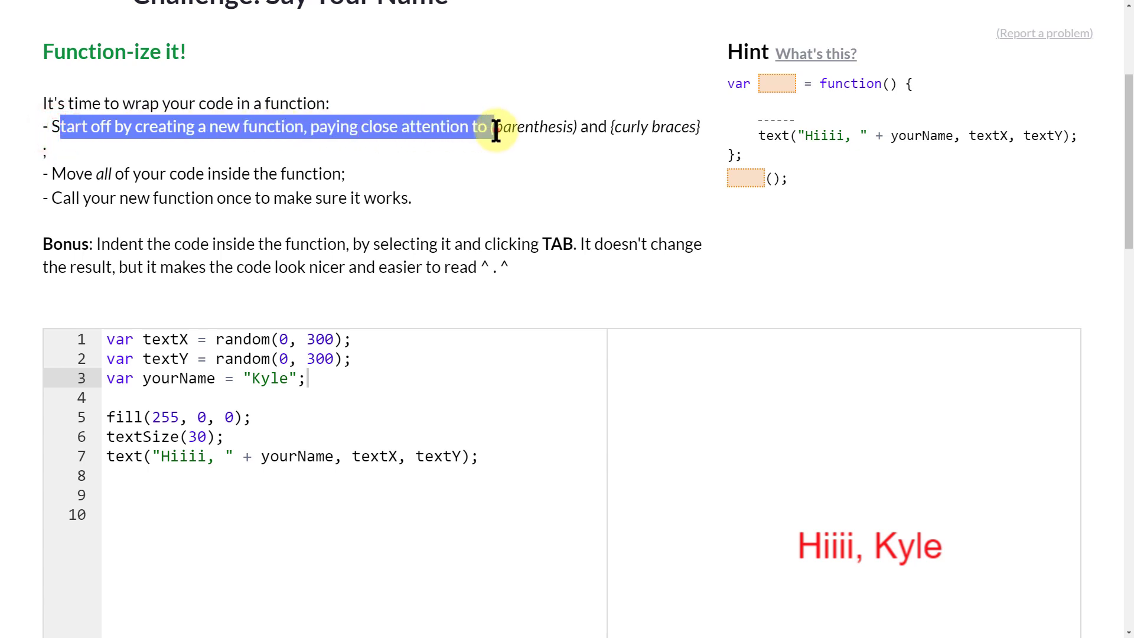
click(173, 133)
drag(52, 174, 307, 175)
drag(156, 199, 273, 202)
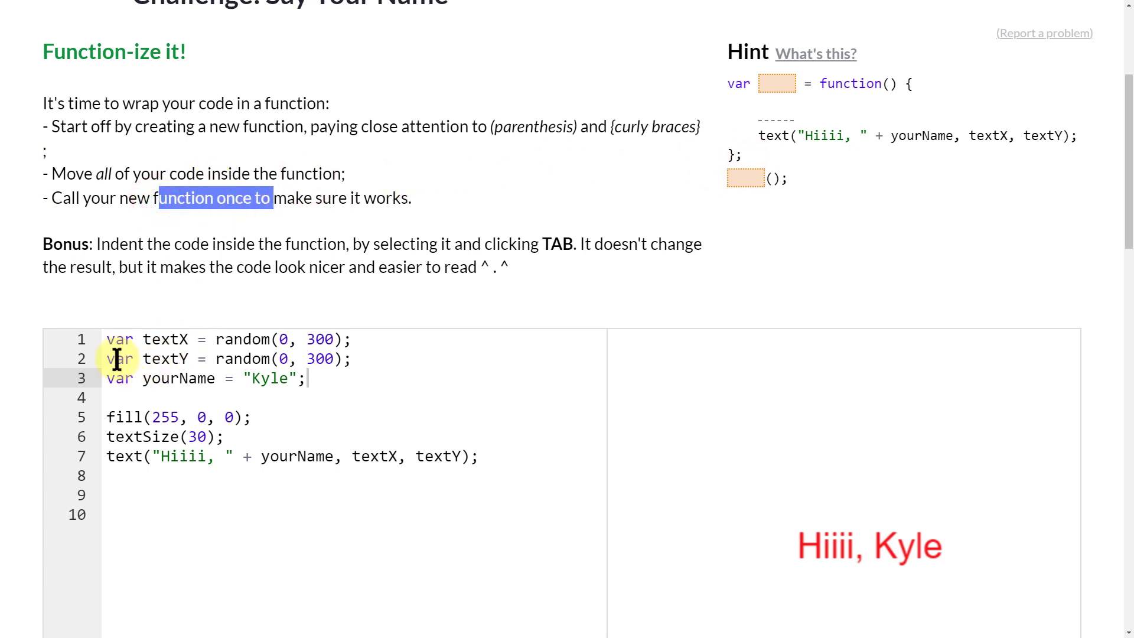
click(108, 339)
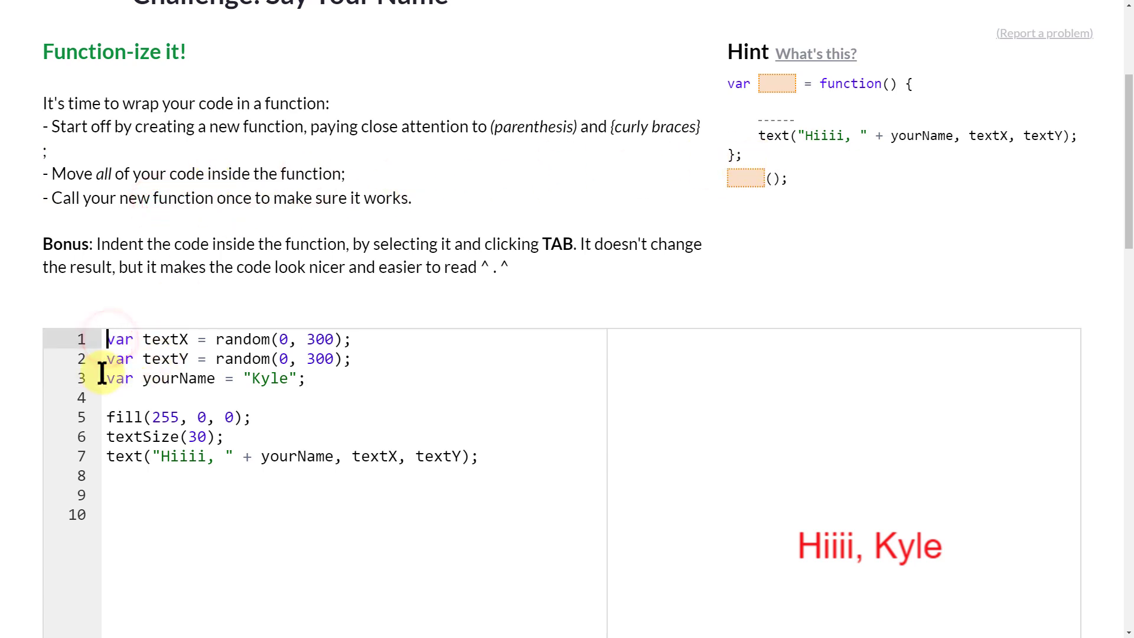
Step: Add a mynameThing function header above the drawing code and a closing brace after it
key(Return)
key(Return)
key(Up)
key(Up)
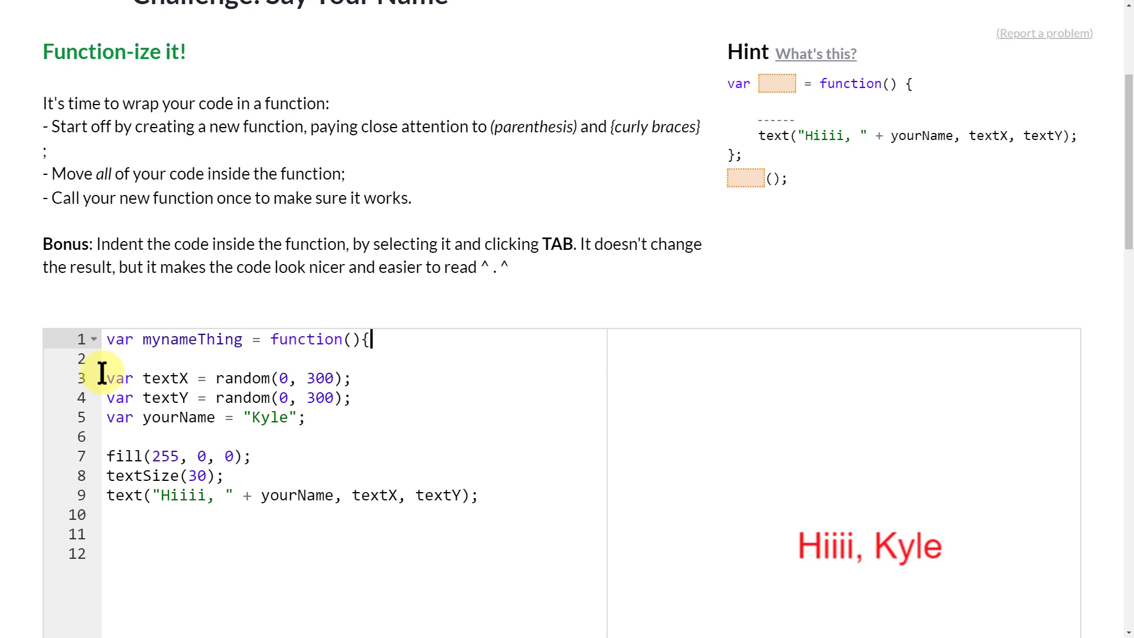
click(168, 514)
key(Return)
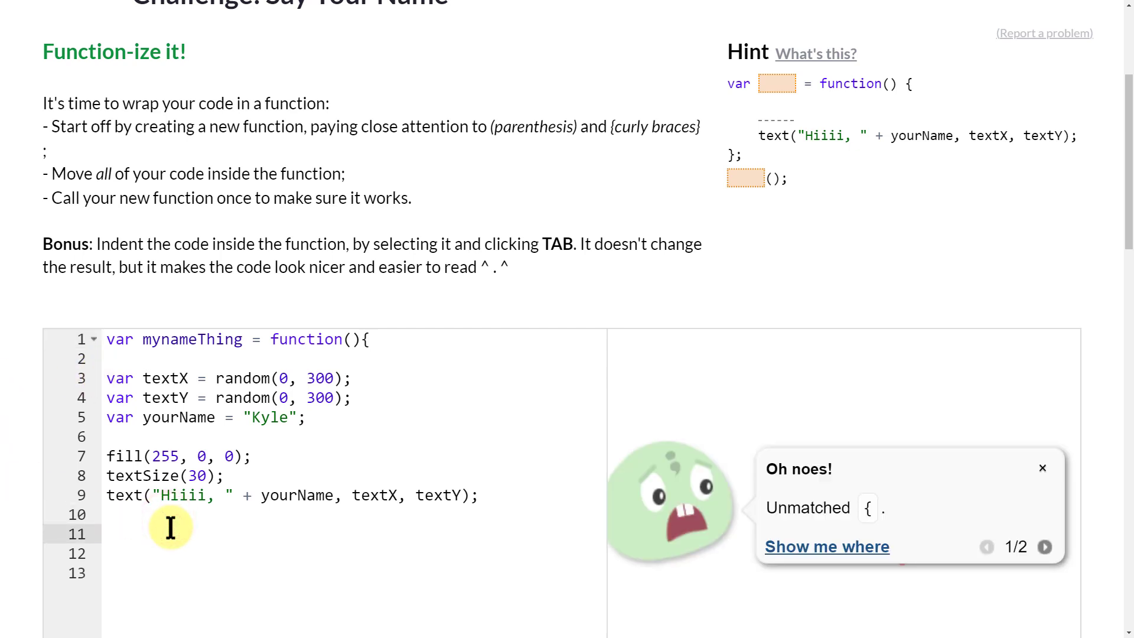
text(};)
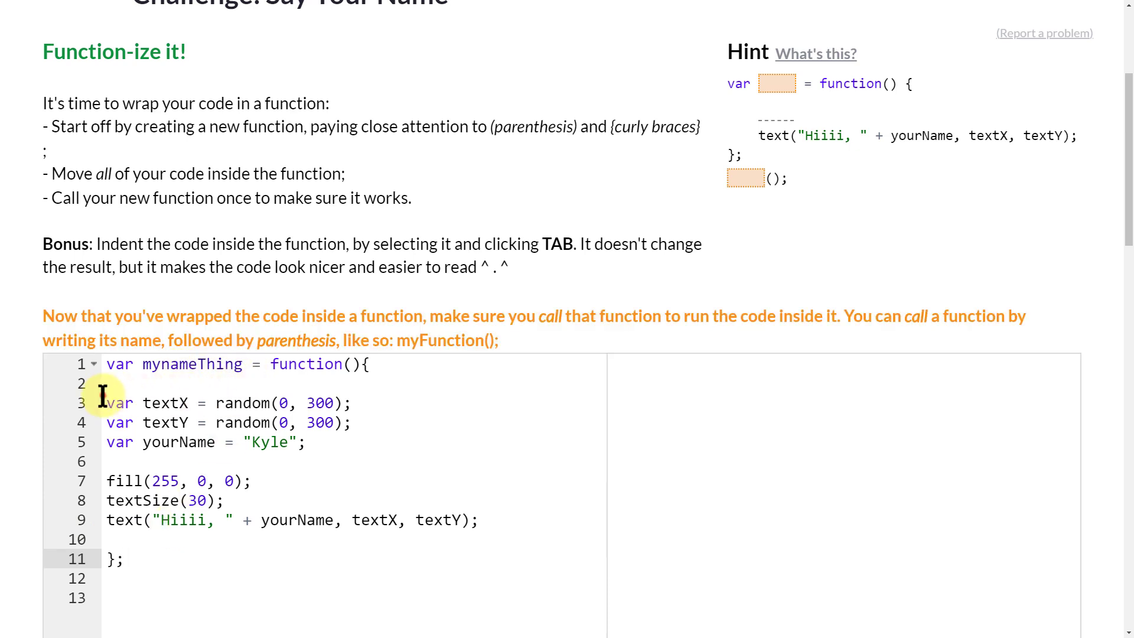
Step: Indent lines 3–9 inside mynameThing by one level
drag(107, 399, 478, 520)
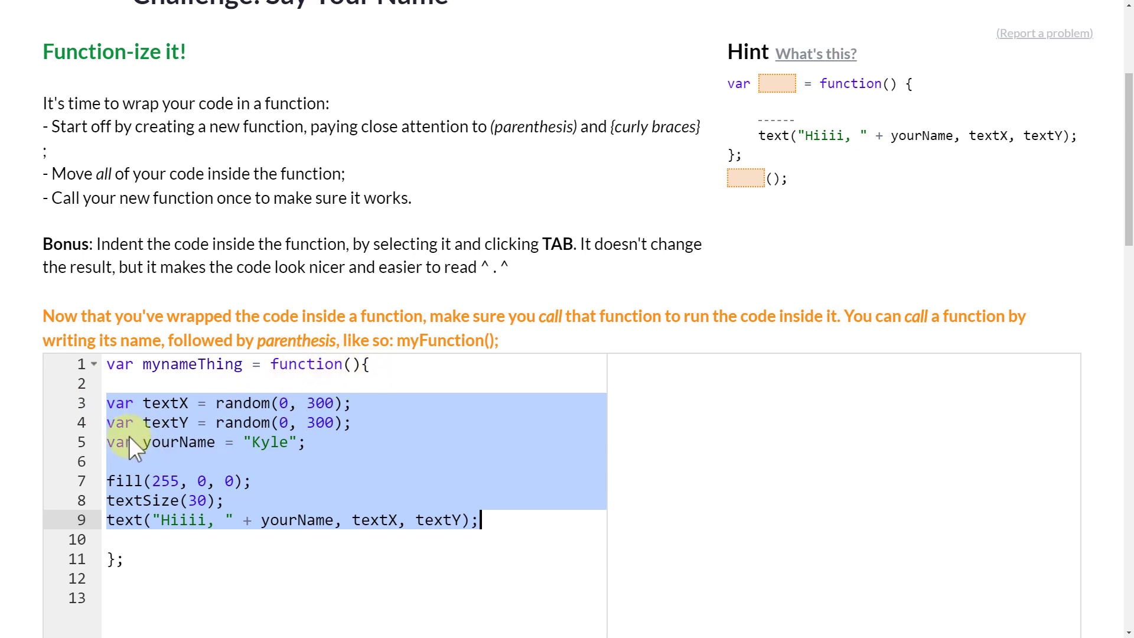
key(Tab)
click(142, 404)
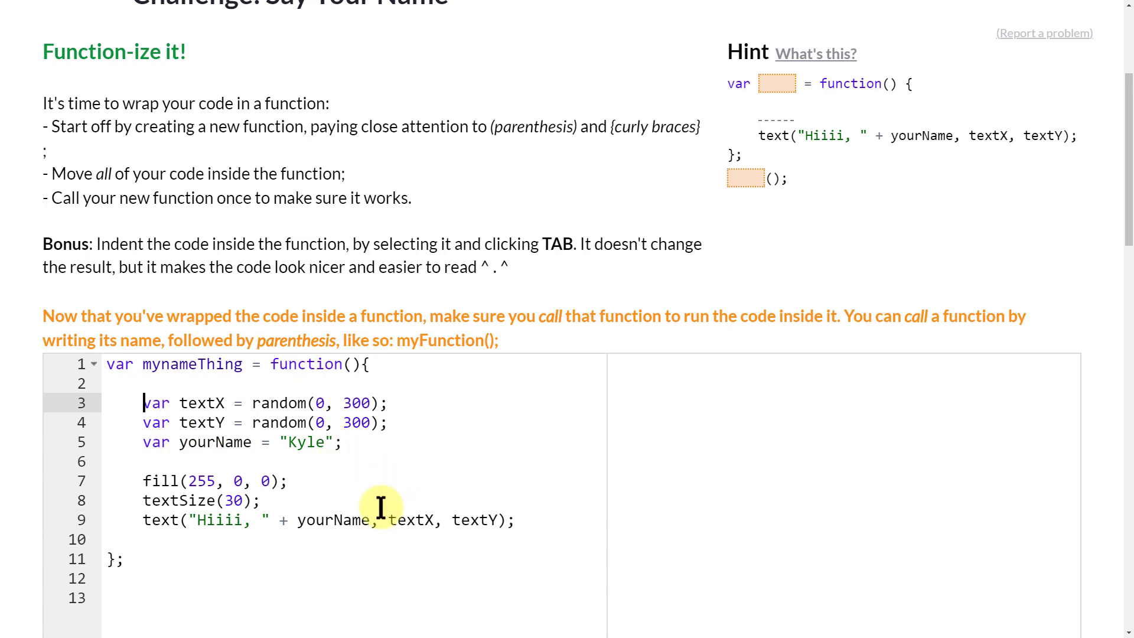
click(346, 503)
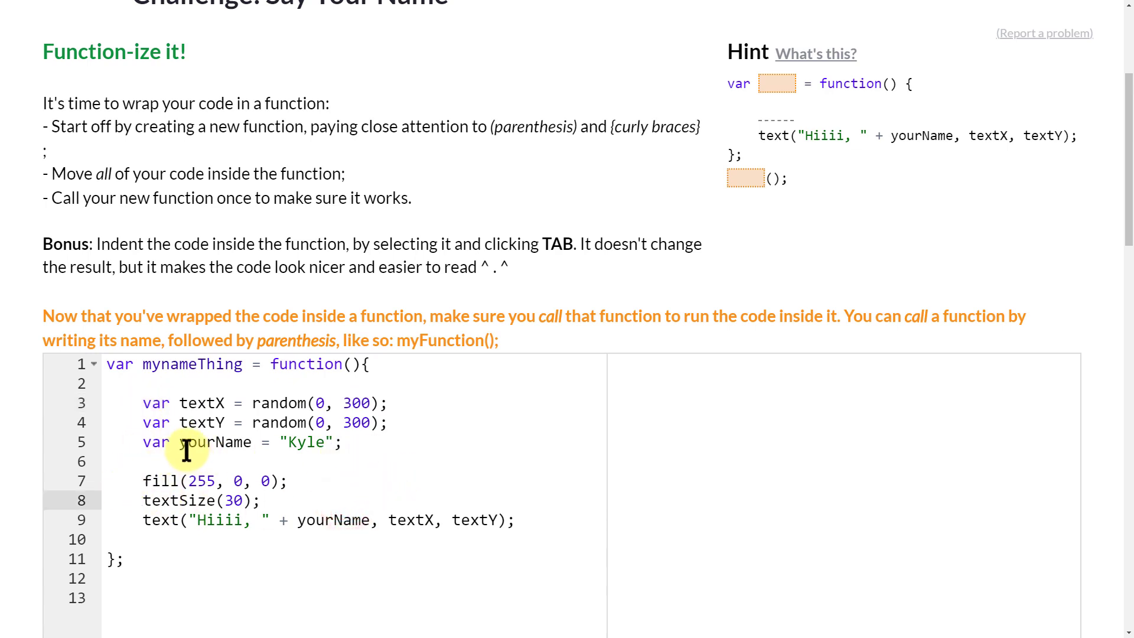
click(157, 556)
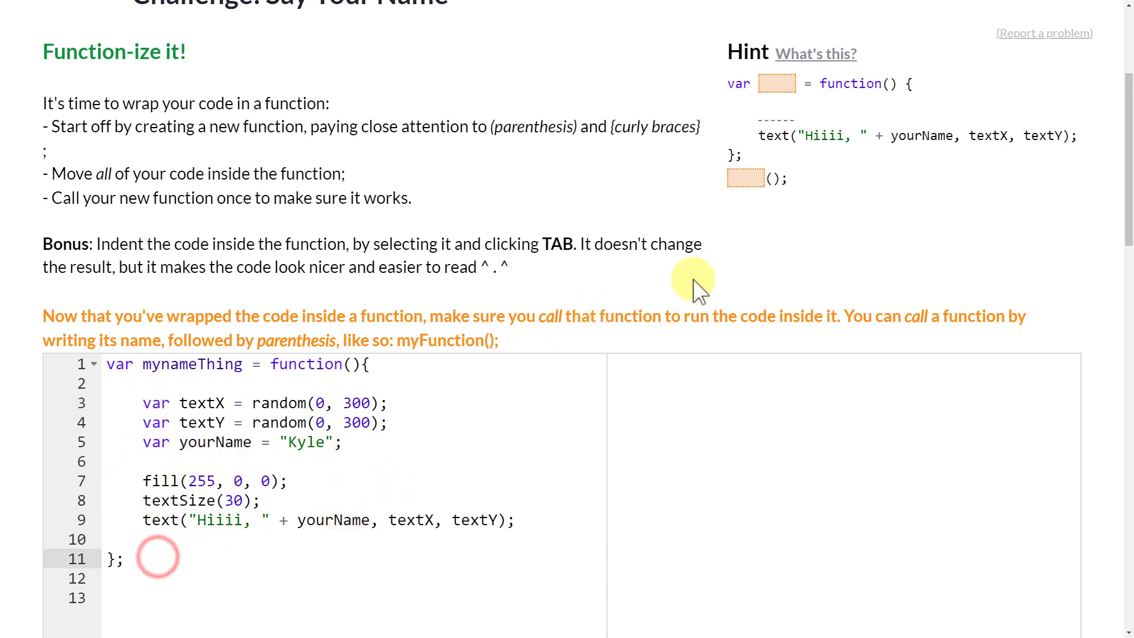
scroll(633, 354, down, 4)
scroll(633, 354, down, 3)
scroll(357, 329, up, 3)
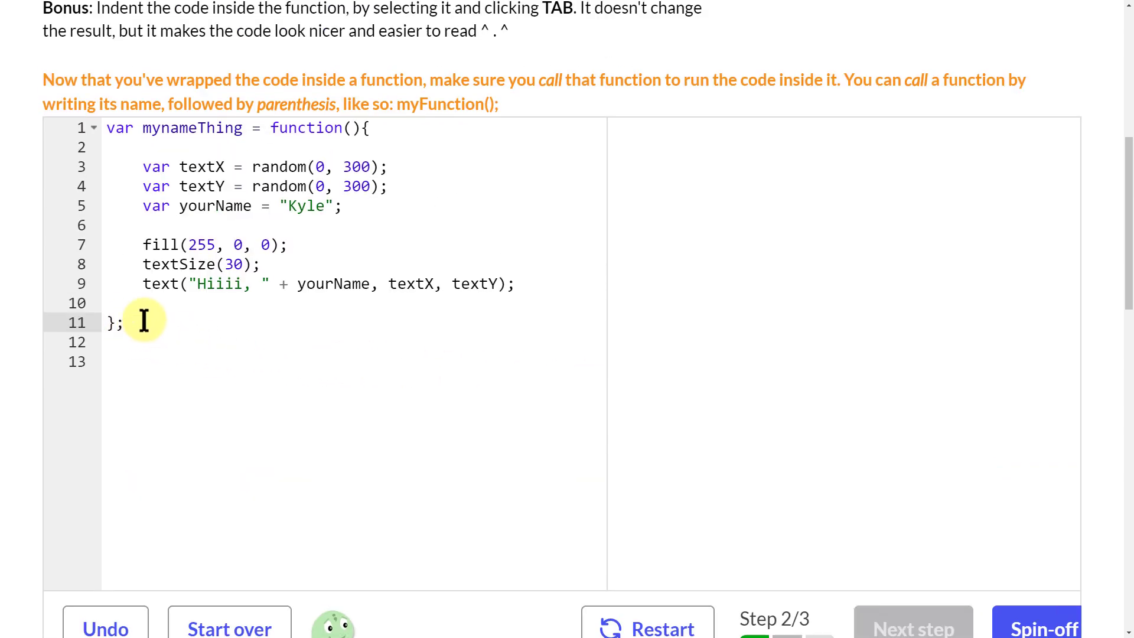
scroll(141, 328, up, 2)
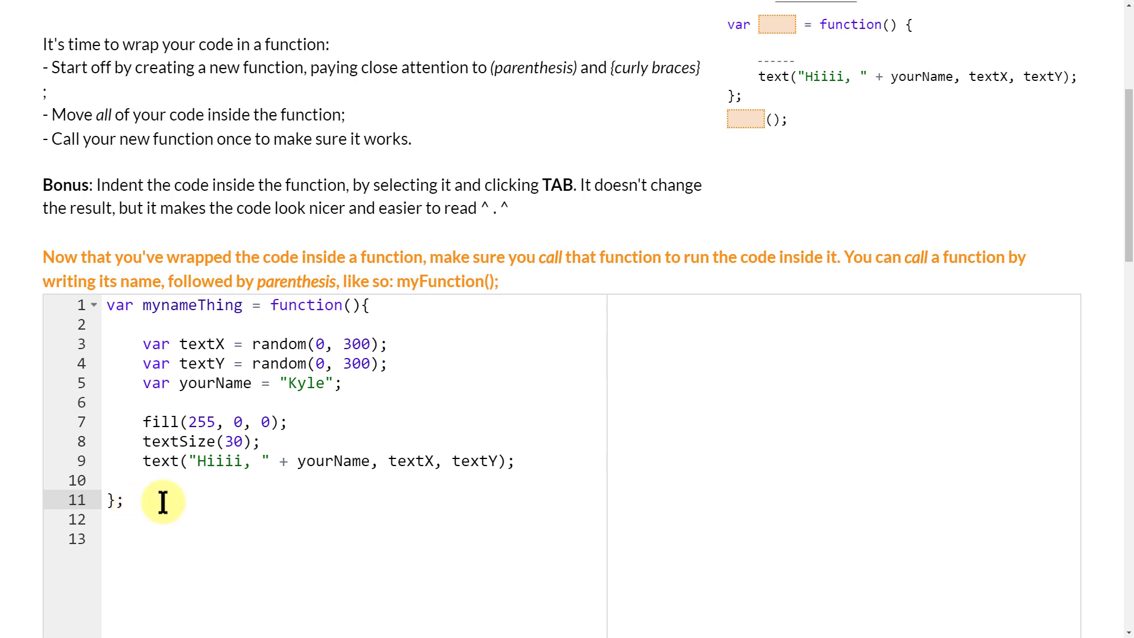
Step: Add a mynameThing(); call on line 13, below the function
key(Return)
key(Return)
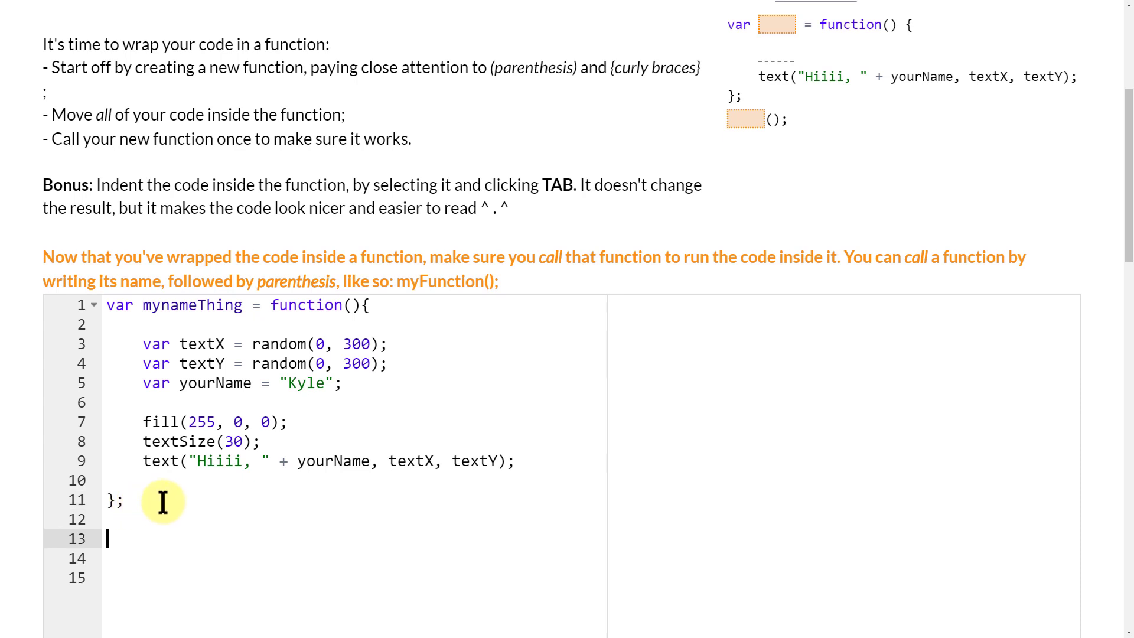
text(mynameT)
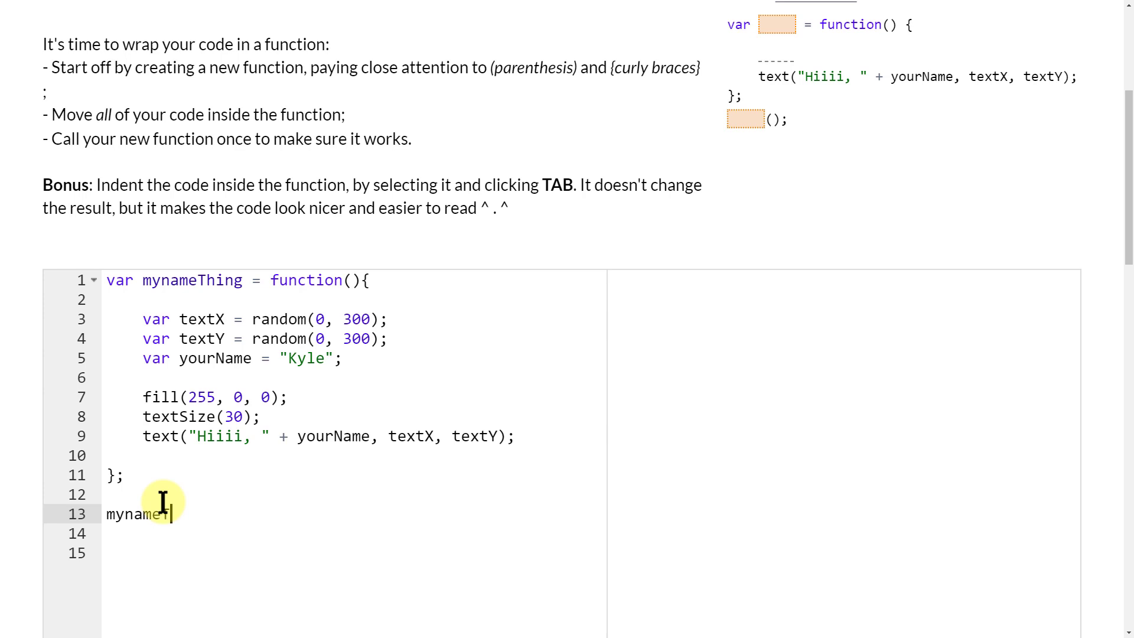
text(hing();)
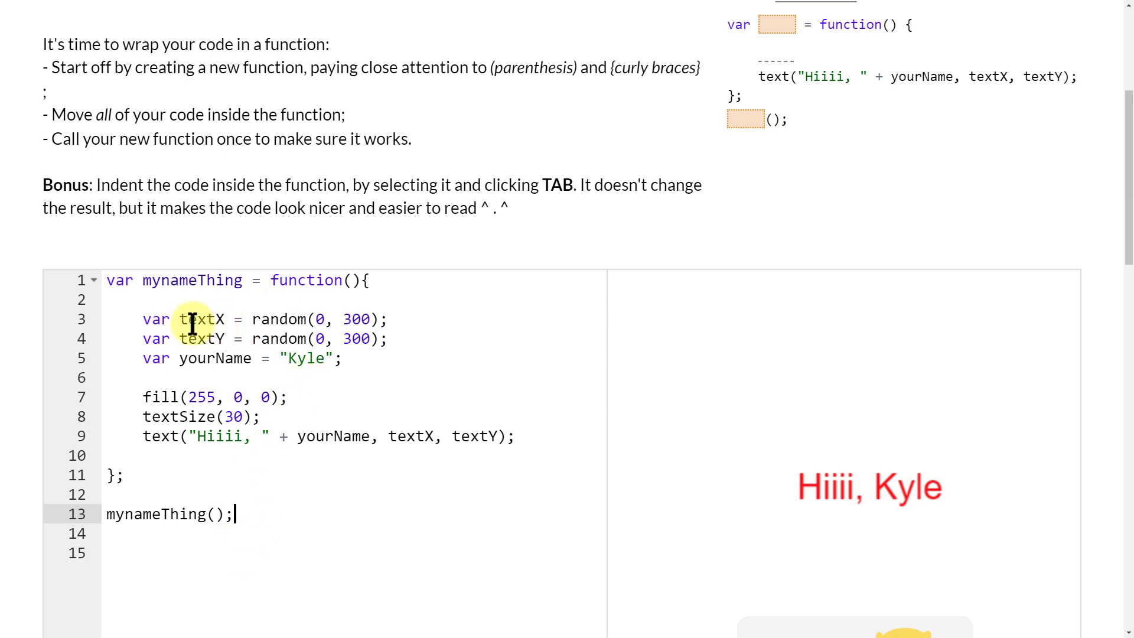
drag(250, 319, 316, 319)
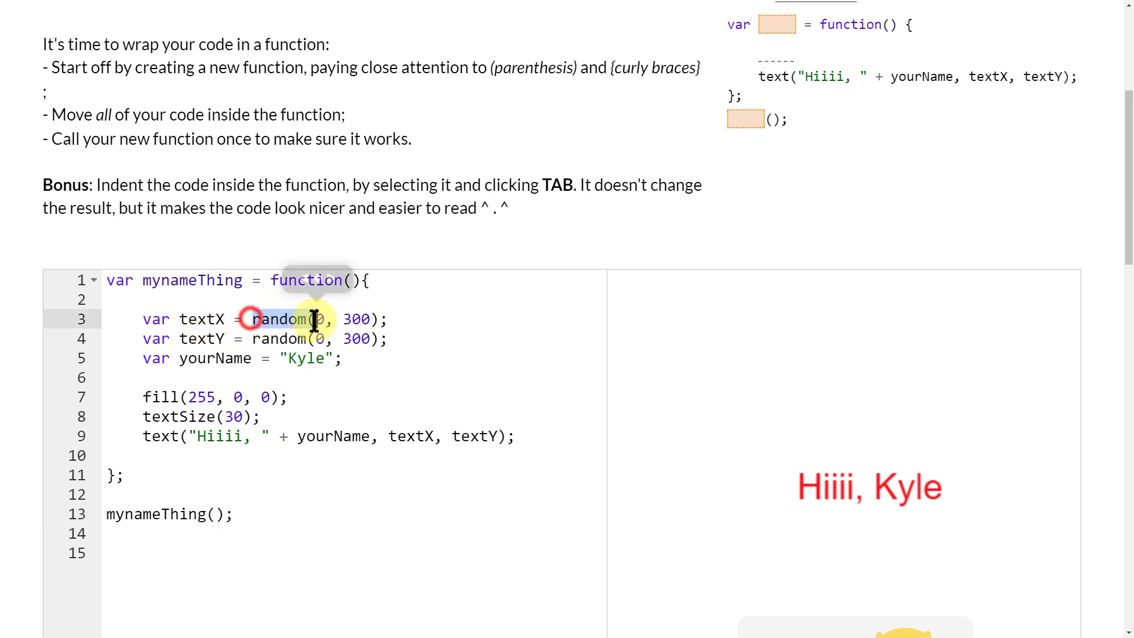
click(334, 398)
scroll(567, 399, down, 3)
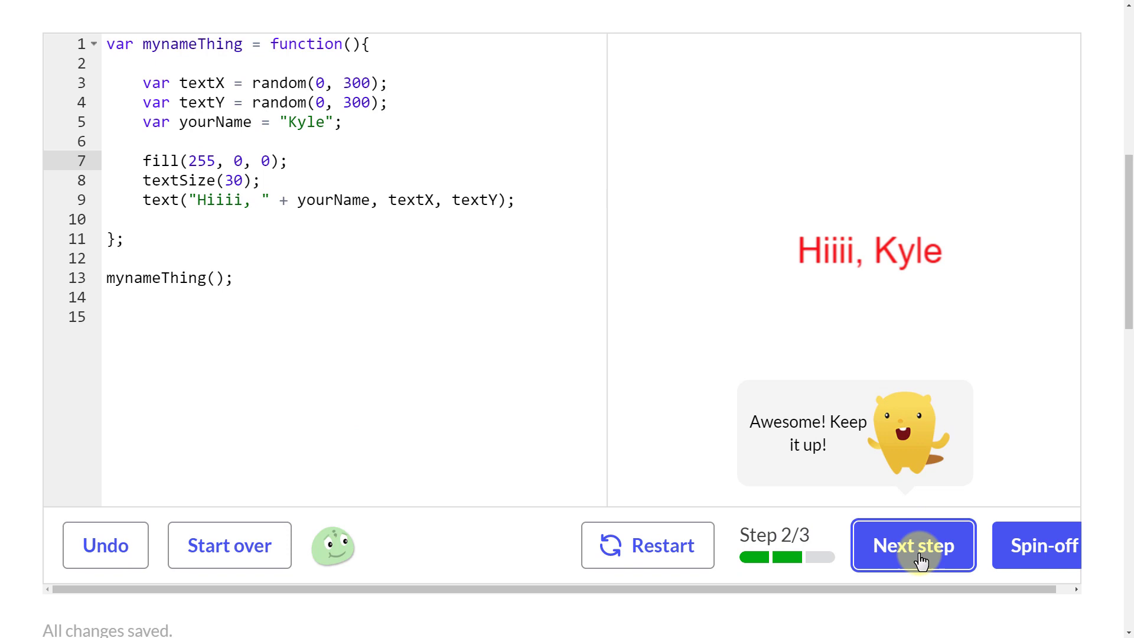
Step: Restart the program three times, then continue to the Keep calling it! step
click(666, 555)
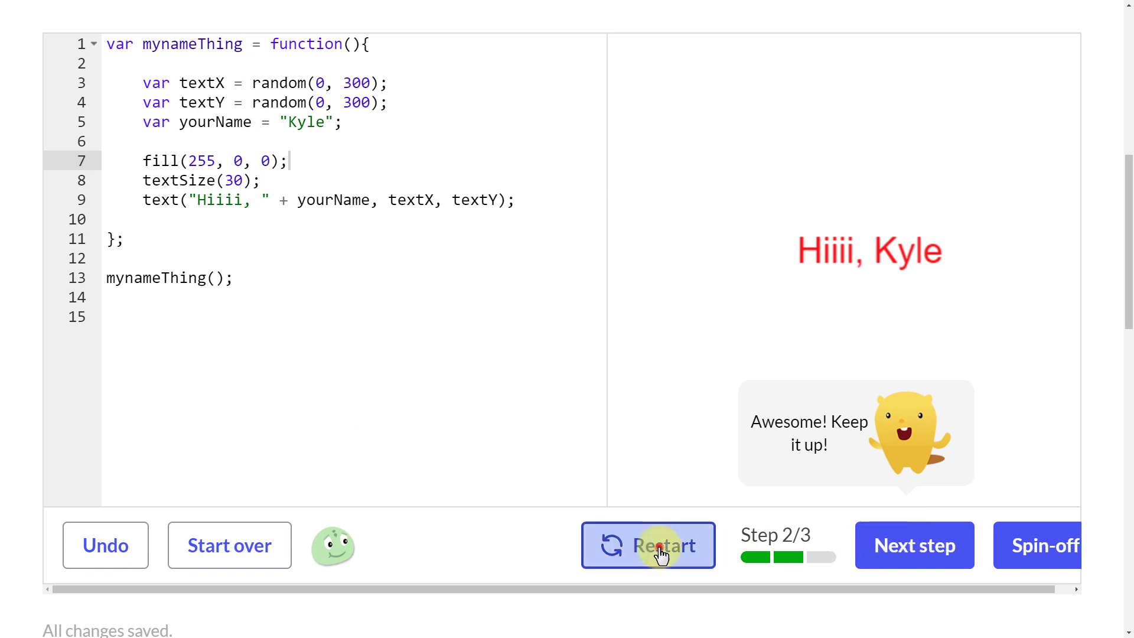
click(663, 546)
click(660, 545)
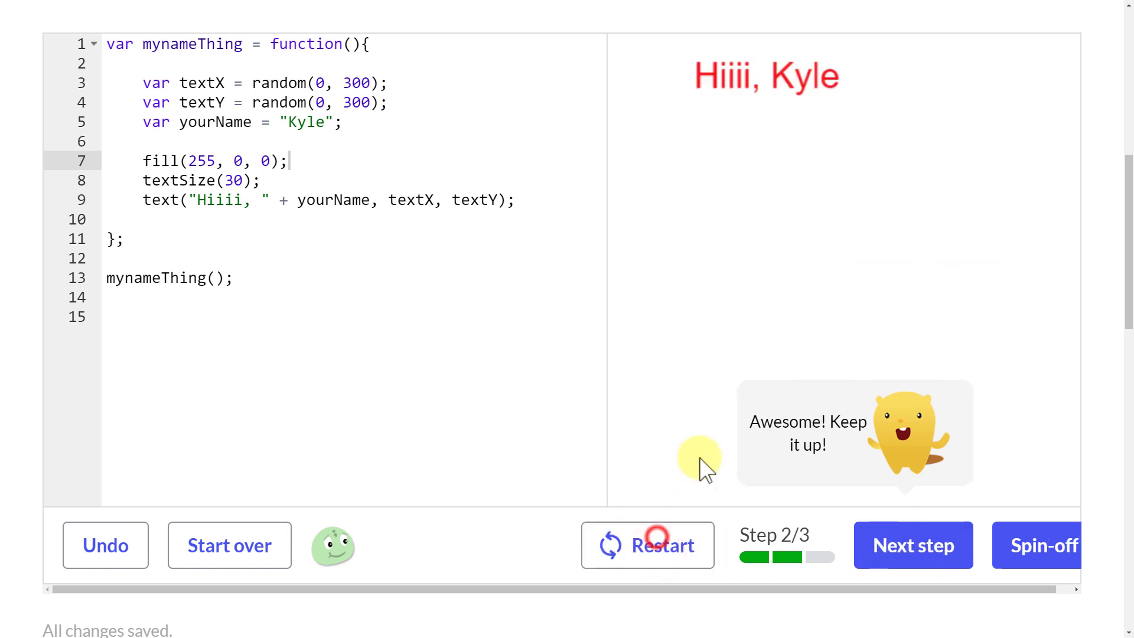
scroll(709, 443, down, 2)
click(801, 428)
scroll(567, 354, up, 2)
scroll(267, 345, up, 5)
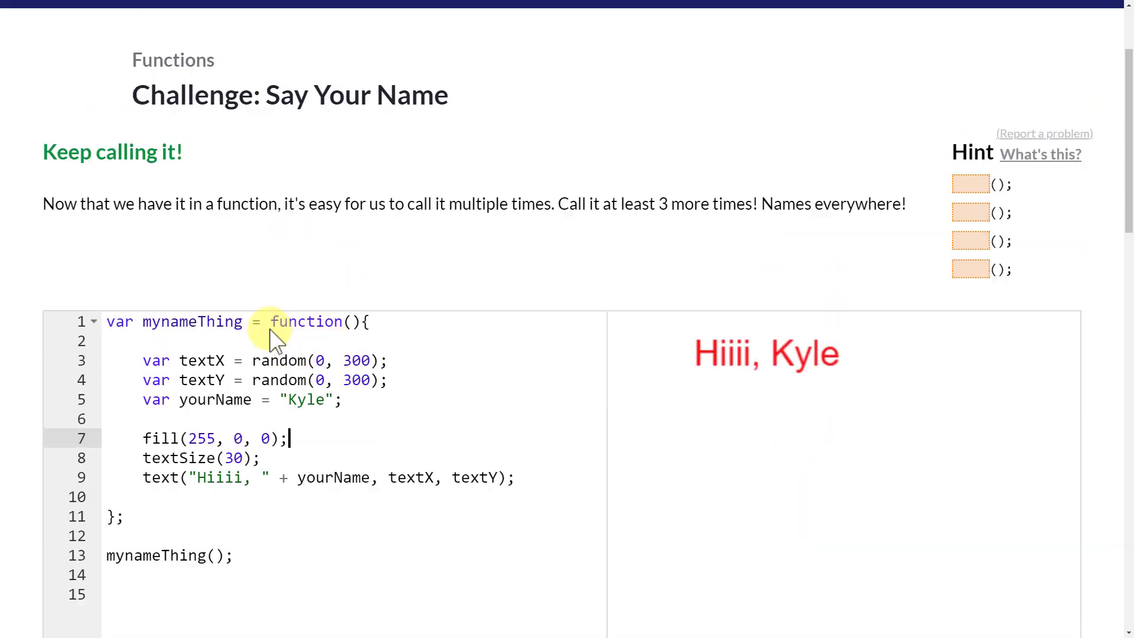
drag(276, 280, 707, 281)
Step: Paste three extra mynameThing(); calls after the first call
click(707, 280)
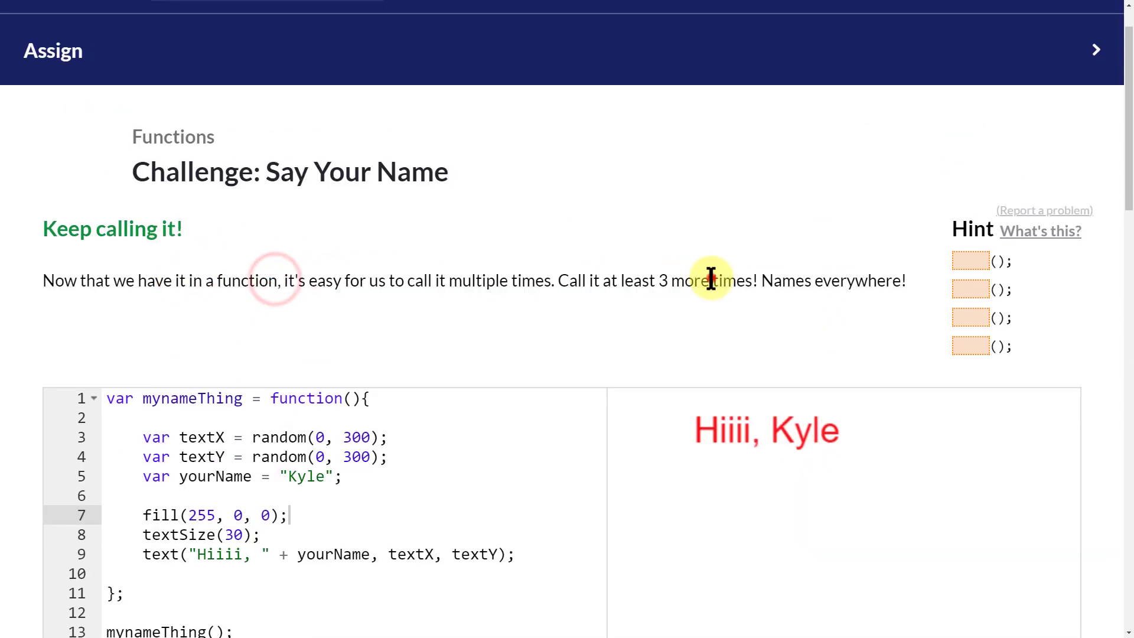
scroll(301, 301, down, 3)
scroll(231, 371, down, 1)
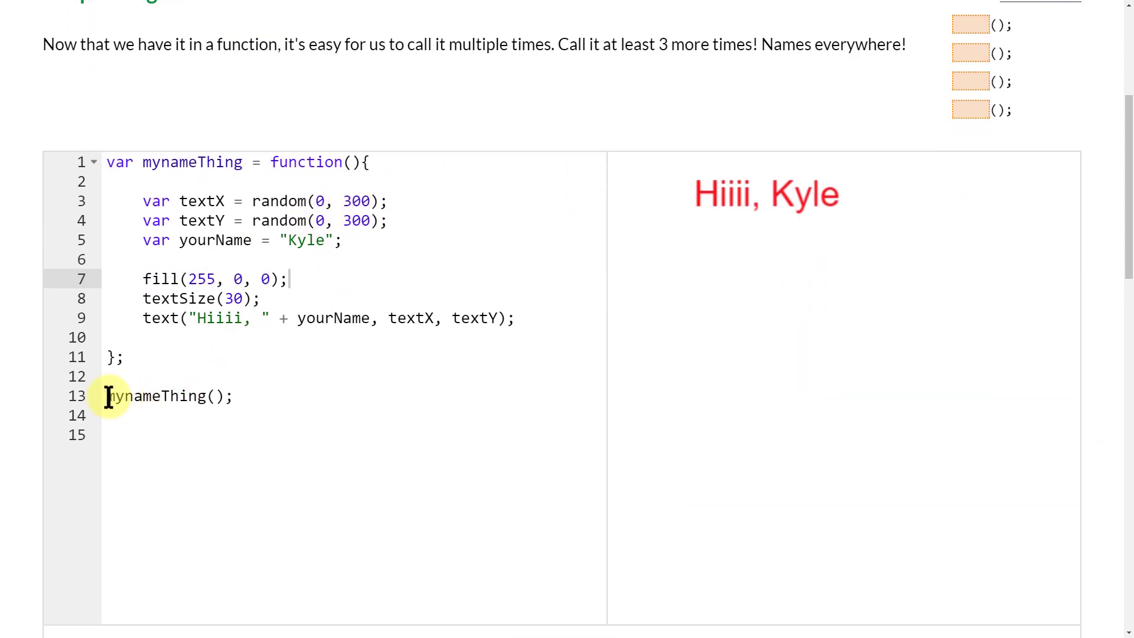
drag(107, 396, 238, 396)
key(ctrl+c)
click(244, 396)
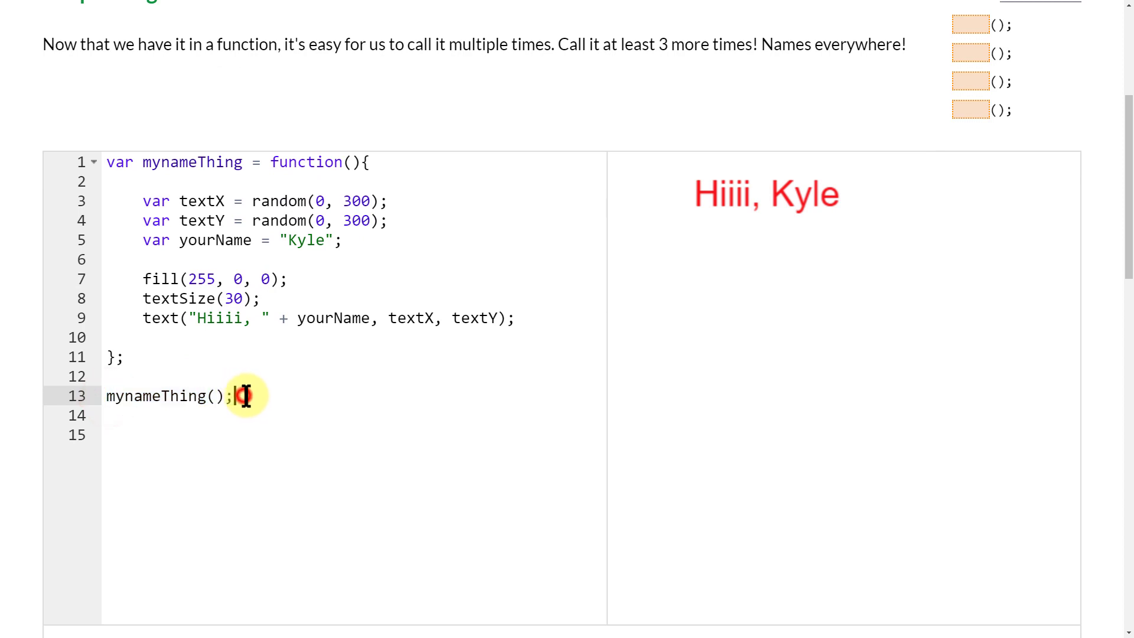
key(ctrl+v)
key(ctrl+v)
key(ctrl+v)
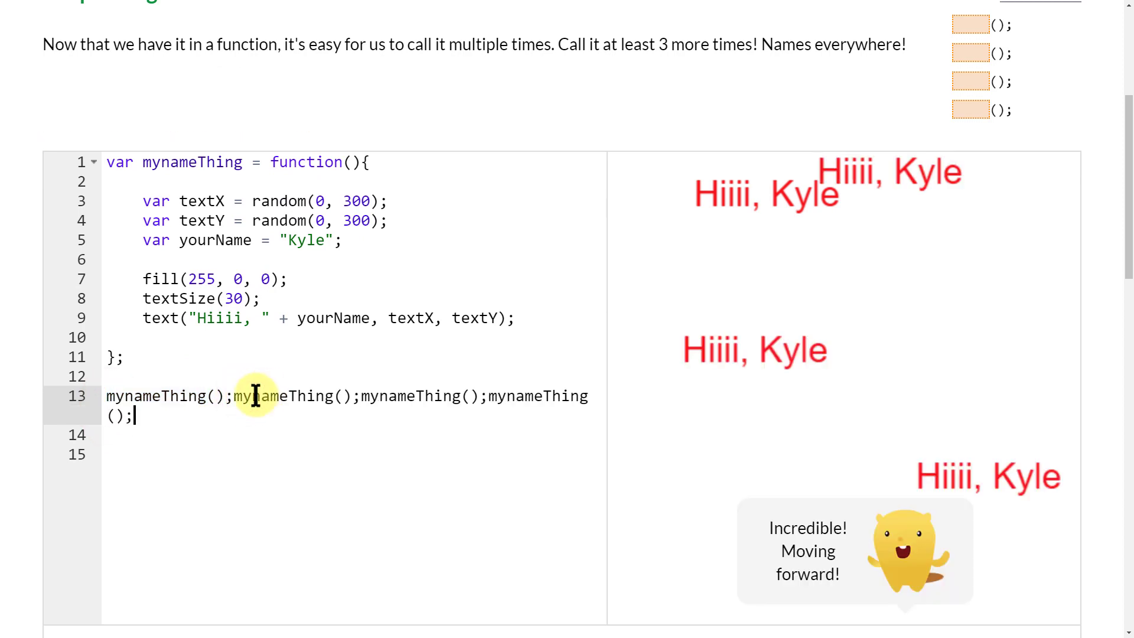
Step: Split the calls so lines 13–16 each hold one mynameThing(); call
click(233, 396)
key(Return)
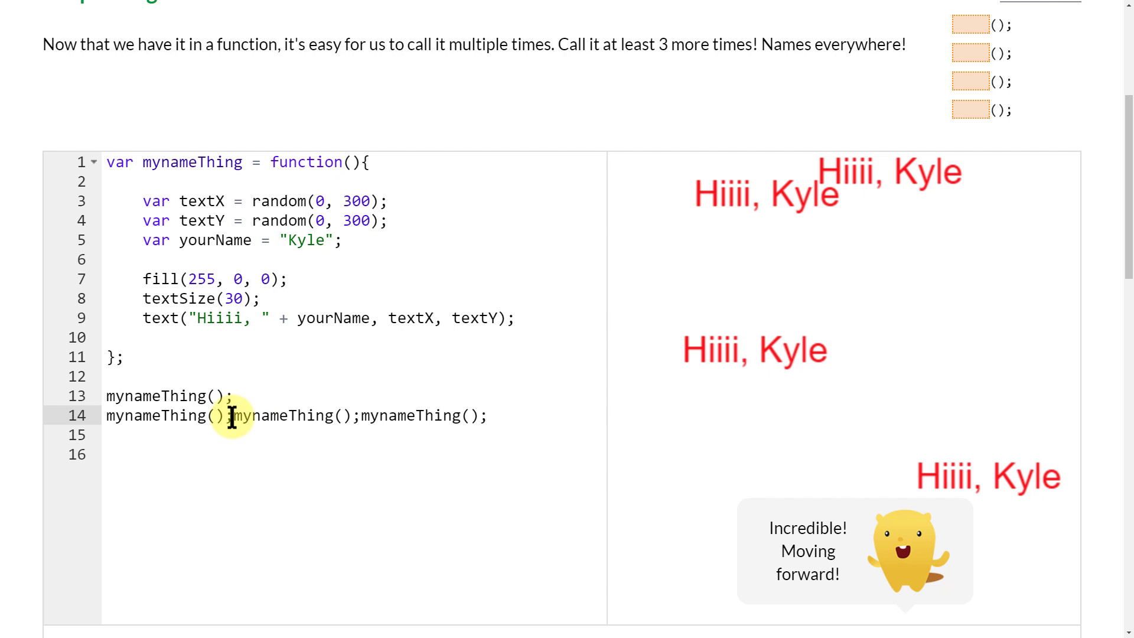
click(233, 415)
key(Return)
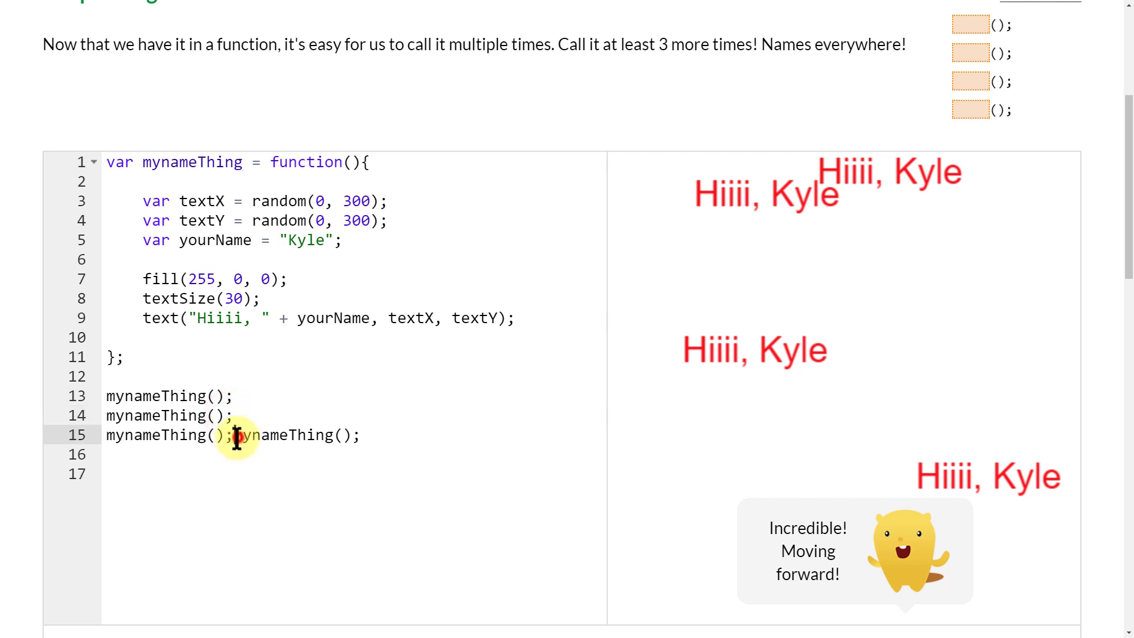
click(232, 434)
key(Return)
scroll(283, 390, down, 2)
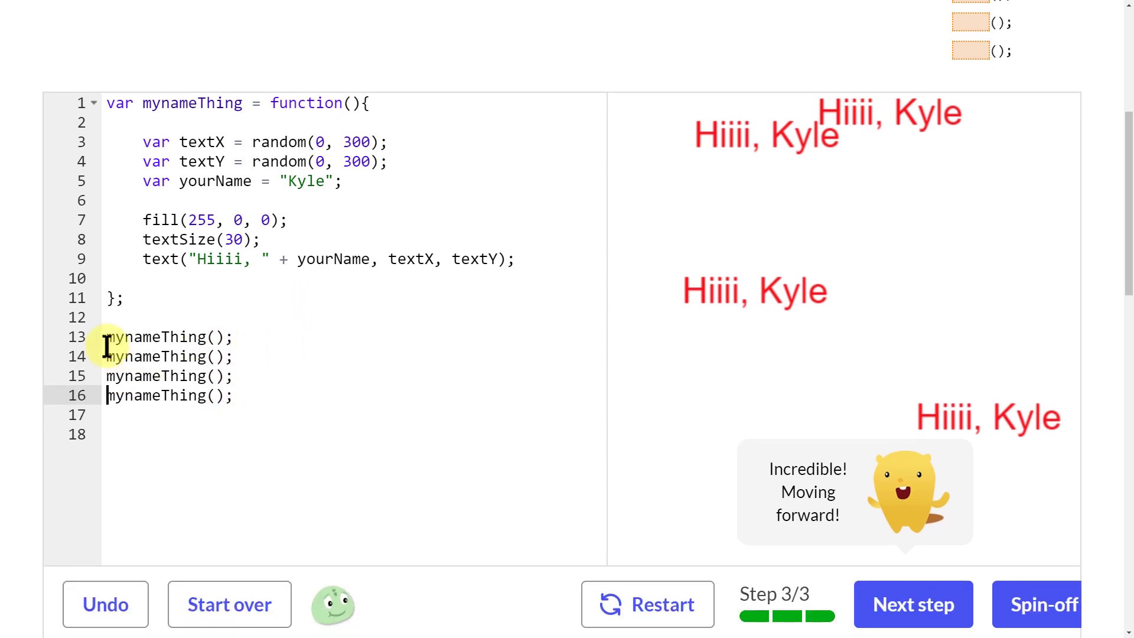
Step: Restart the program six times to reshuffle the four 'Hiiii, Kyle' greetings
click(651, 605)
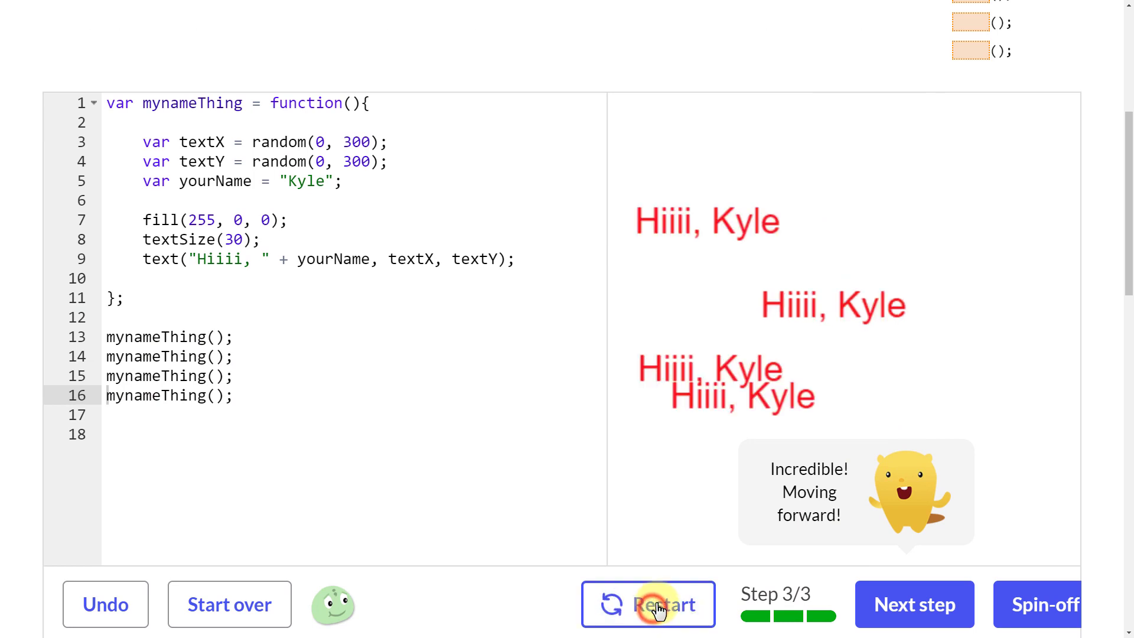
click(657, 608)
click(657, 607)
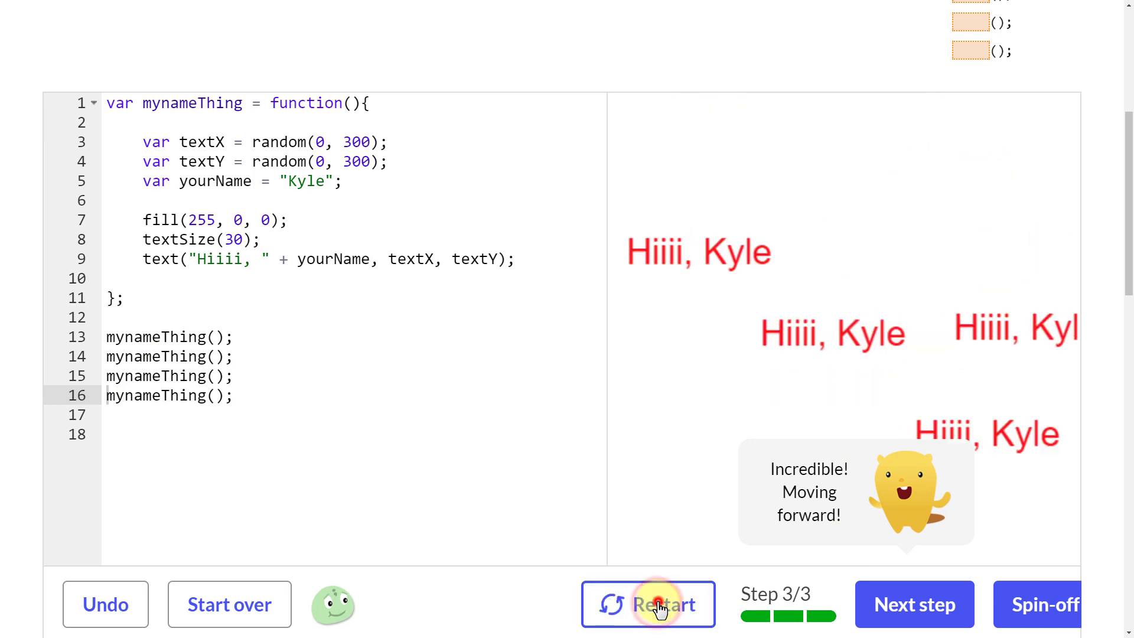
click(657, 607)
click(657, 608)
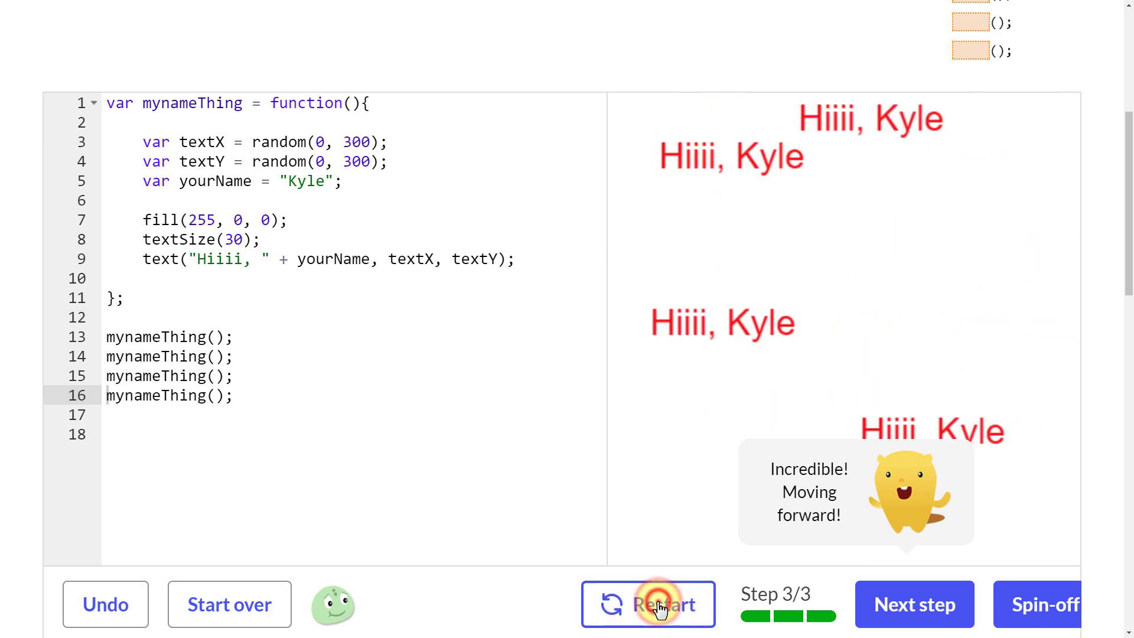
click(657, 607)
scroll(364, 315, up, 3)
scroll(363, 302, down, 1)
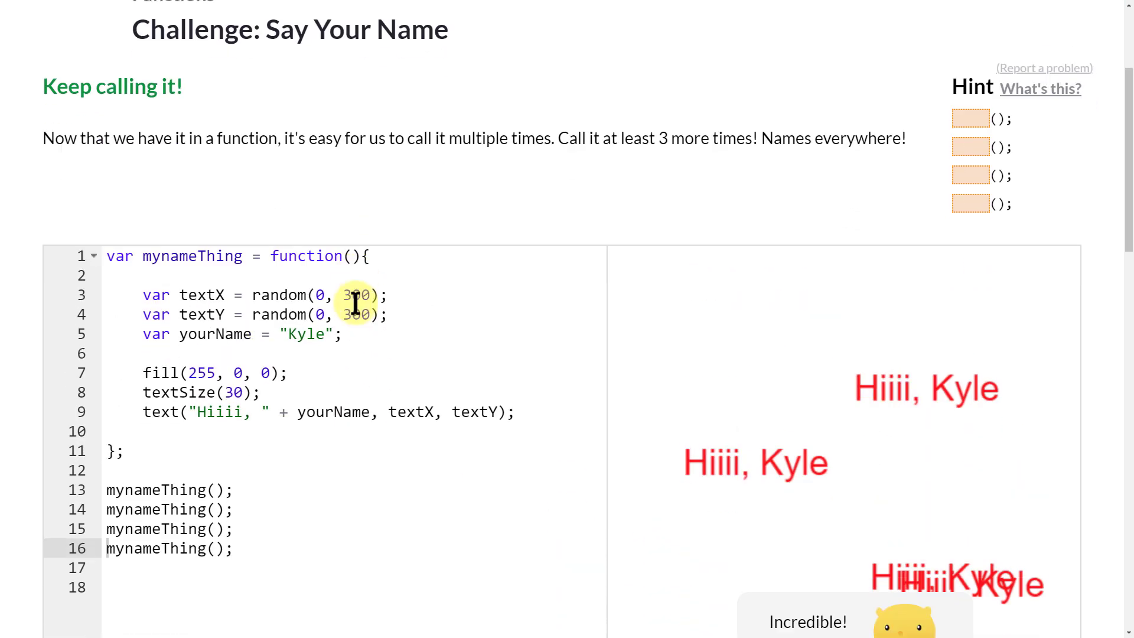
scroll(434, 319, down, 3)
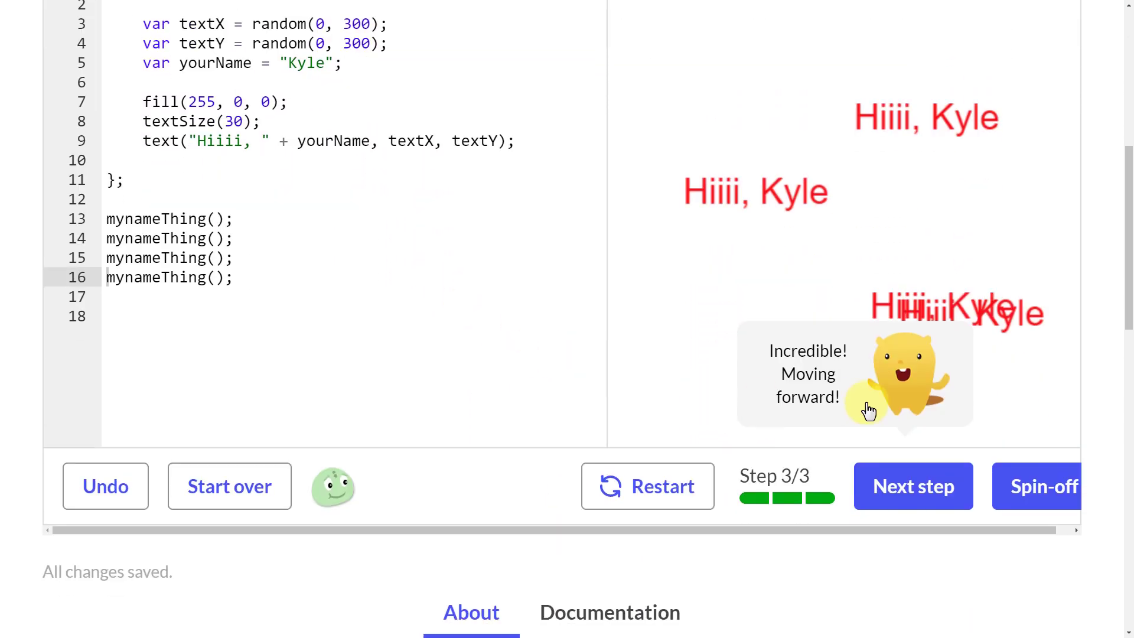